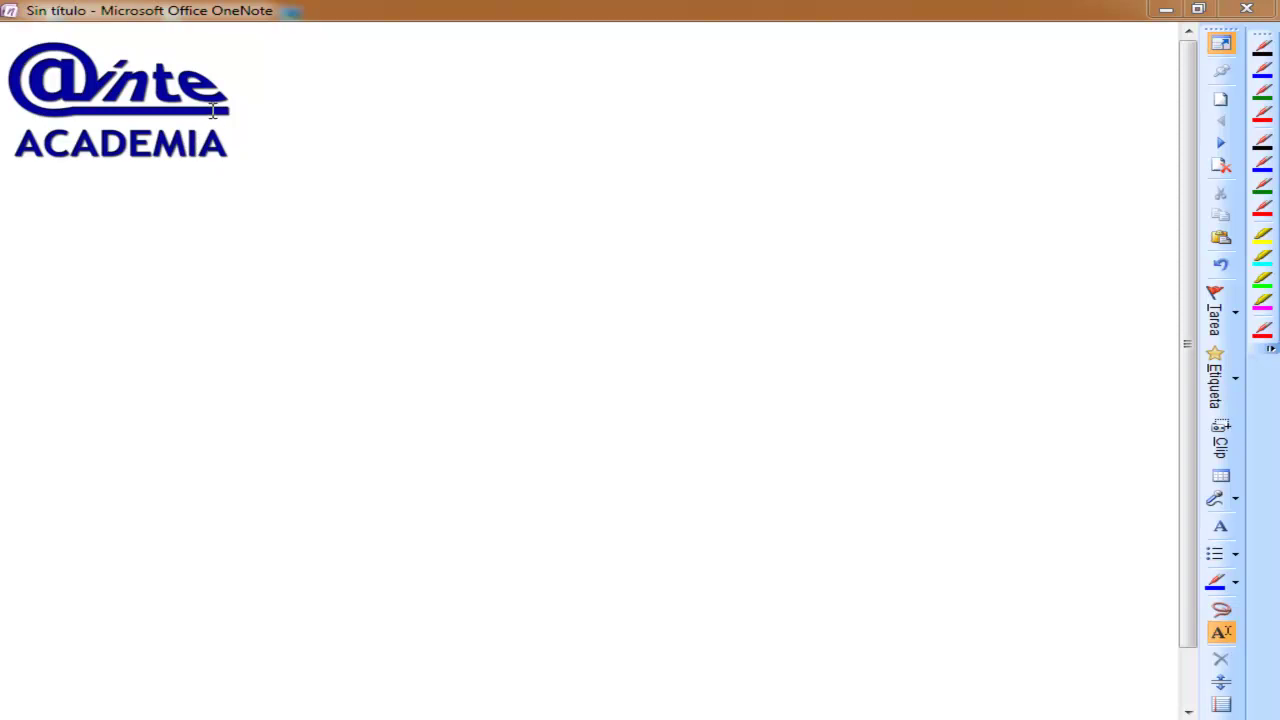
Switch to the blue handwriting pen with Ctrl+Shift+P
key(ctrl+shift+p)
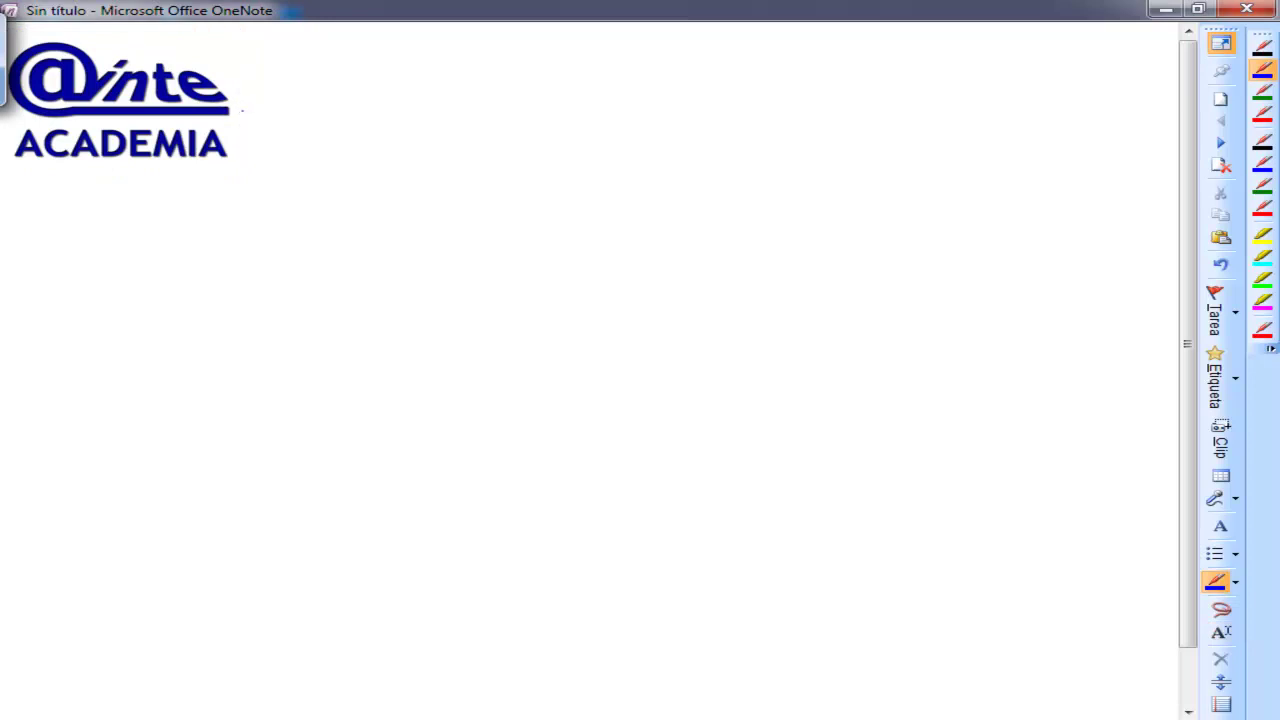
Handwrite '120 accidentes' beside the logo
mouse_move(273, 84)
mouse_down()
mouse_move(281, 116)
mouse_move(314, 116)
mouse_up()
mouse_move(320, 88)
mouse_down()
mouse_move(436, 110)
mouse_move(441, 62)
mouse_move(464, 106)
mouse_move(478, 100)
mouse_up()
mouse_move(482, 72)
mouse_down()
mouse_move(486, 106)
mouse_move(492, 78)
mouse_up()
mouse_move(486, 104)
mouse_down()
mouse_move(508, 96)
mouse_move(508, 114)
mouse_up()
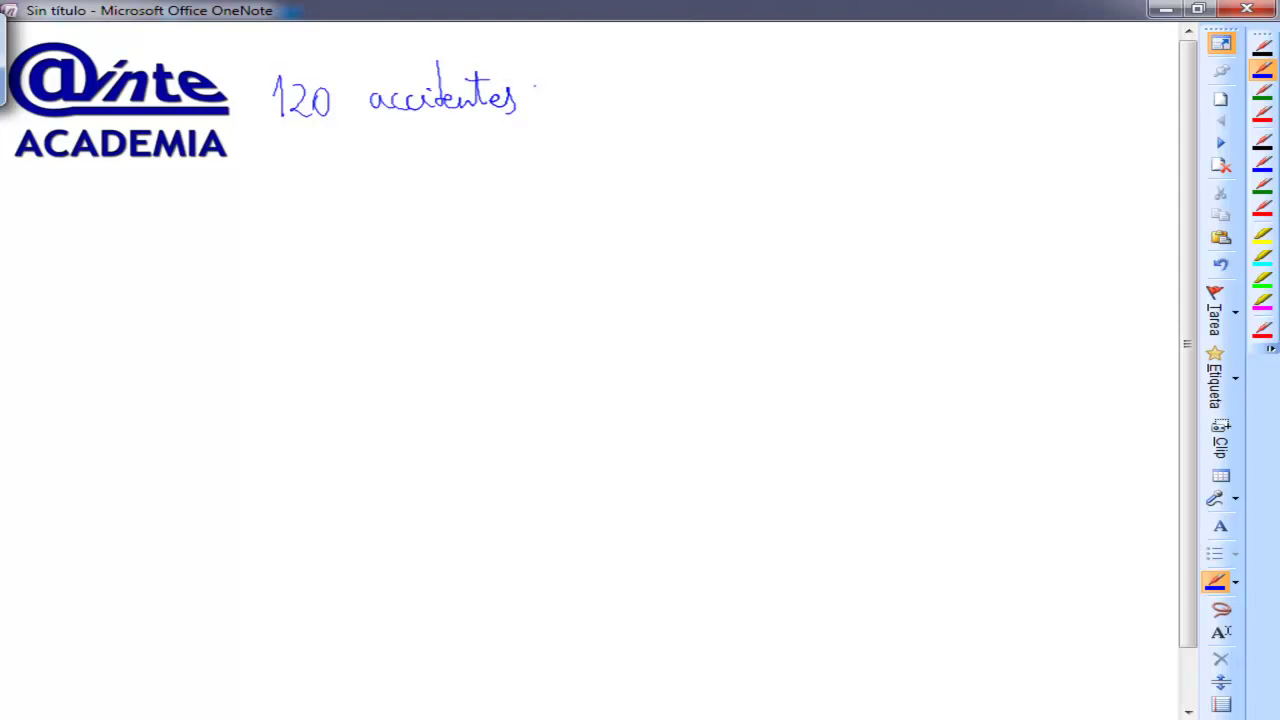
Handwrite '160 accidentes' toward the right of the page
mouse_move(839, 62)
mouse_down()
mouse_move(837, 104)
mouse_move(882, 70)
mouse_move(944, 96)
mouse_up()
drag(958, 84, 966, 98)
drag(976, 86, 978, 98)
mouse_move(984, 54)
mouse_down()
mouse_move(996, 96)
mouse_move(1022, 58)
mouse_move(1056, 96)
mouse_up()
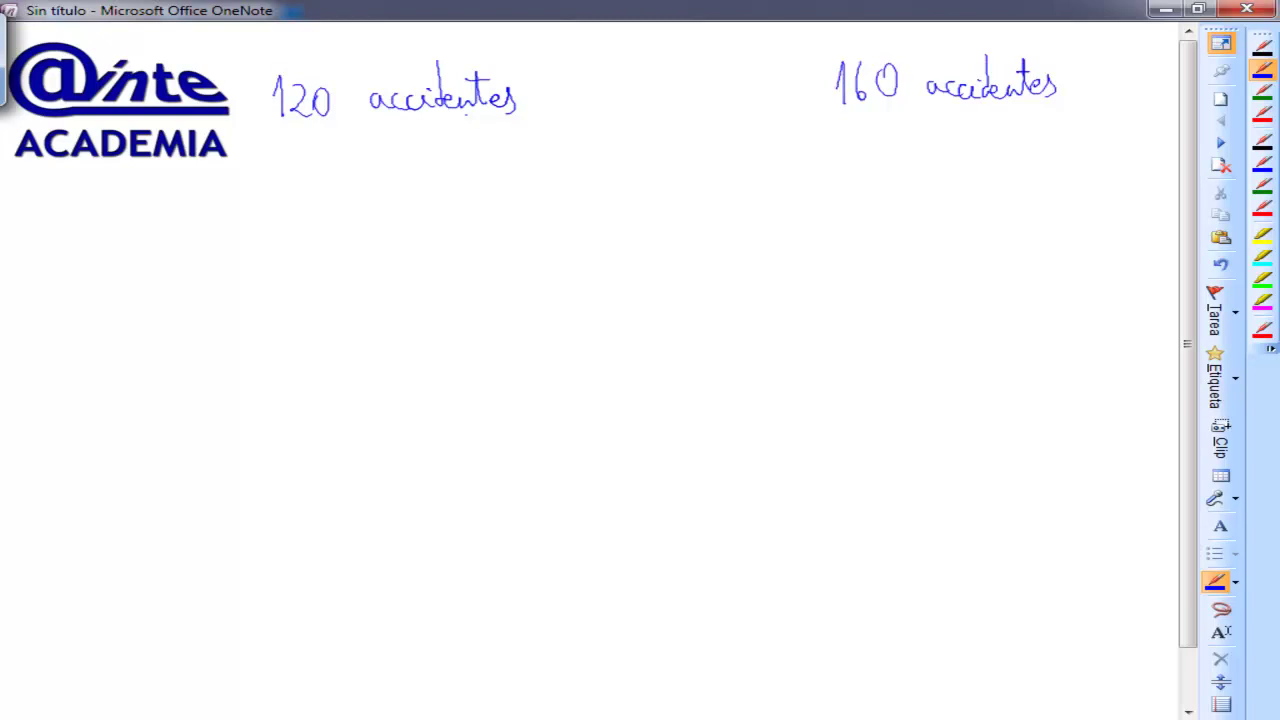
Write the years 2010 under 120 and 2009 under 160 accidentes
drag(328, 152, 368, 168)
drag(381, 151, 380, 152)
mouse_move(900, 134)
mouse_down()
mouse_move(912, 150)
mouse_move(941, 132)
mouse_move(961, 139)
mouse_move(960, 154)
mouse_up()
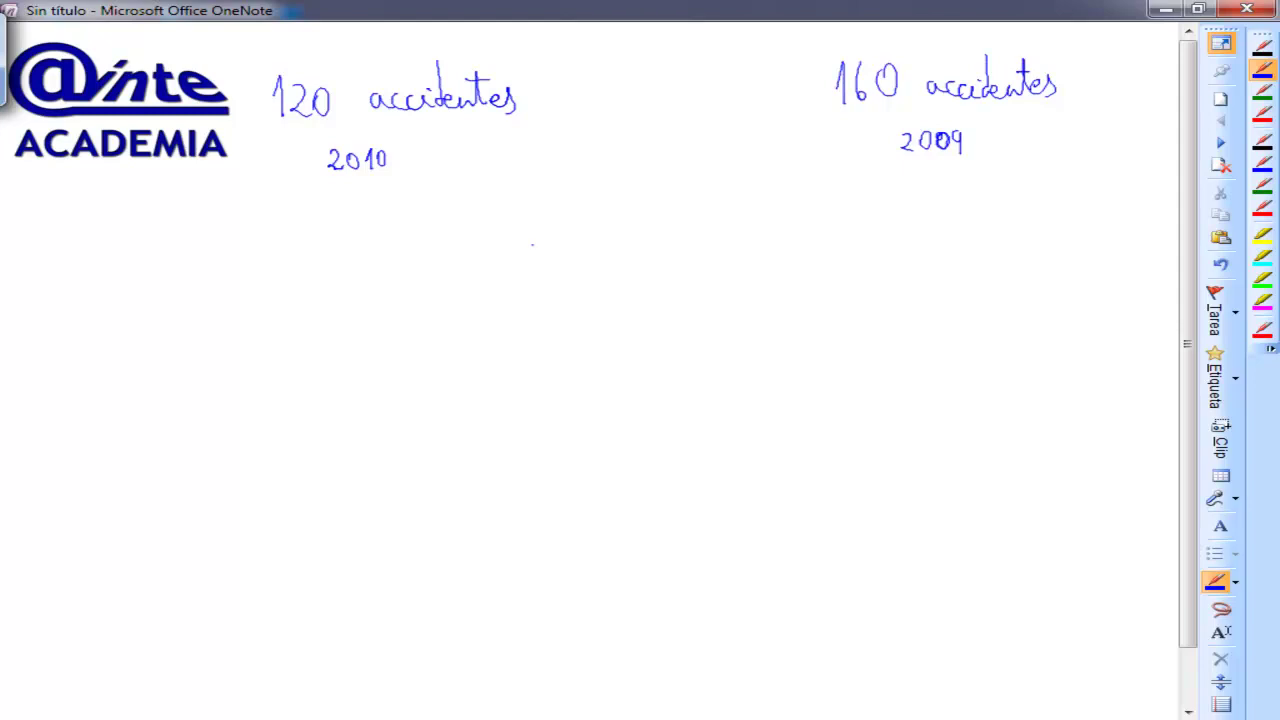
Handwrite 'CI = 120' below the data
drag(268, 260, 270, 284)
mouse_move(290, 260)
mouse_down()
mouse_move(290, 278)
mouse_move(296, 258)
mouse_up()
mouse_move(282, 277)
mouse_down()
mouse_move(326, 270)
mouse_move(328, 281)
mouse_up()
mouse_move(346, 265)
mouse_down()
mouse_move(351, 252)
mouse_move(349, 282)
mouse_up()
mouse_move(364, 262)
mouse_down()
mouse_move(375, 280)
mouse_move(384, 260)
mouse_up()
Write 'CF = 120' to the right and correct the CI value to 160
drag(590, 247, 588, 265)
mouse_move(590, 242)
mouse_down()
mouse_move(588, 264)
mouse_move(607, 241)
mouse_up()
mouse_move(592, 254)
mouse_down()
mouse_move(624, 262)
mouse_move(637, 238)
mouse_up()
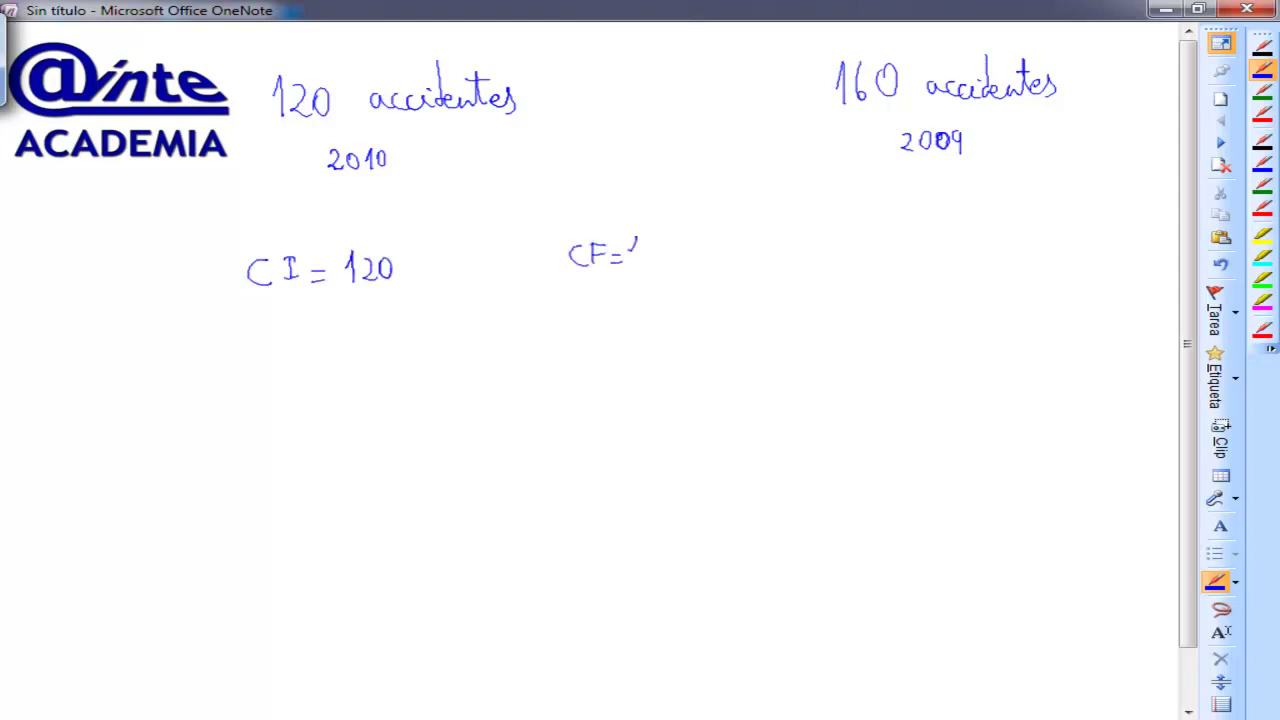
mouse_move(374, 252)
mouse_down()
mouse_move(364, 276)
mouse_move(376, 282)
mouse_move(362, 271)
mouse_up()
drag(369, 267, 375, 281)
mouse_move(638, 236)
mouse_down()
mouse_move(635, 262)
mouse_move(667, 260)
mouse_move(671, 242)
mouse_up()
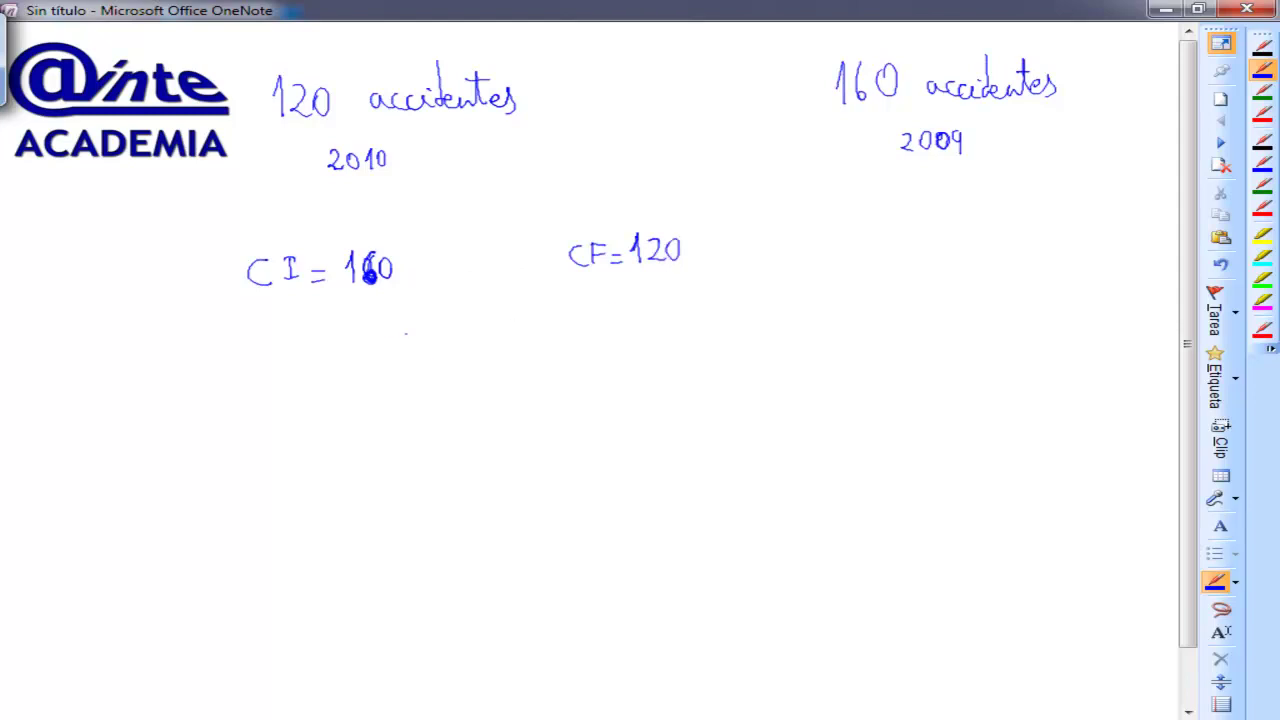
Draw a triangle under 2009 with a horizontal line across it
mouse_move(898, 186)
mouse_down()
mouse_move(826, 289)
mouse_move(932, 228)
mouse_move(981, 291)
mouse_up()
drag(820, 292, 986, 291)
drag(853, 239, 945, 236)
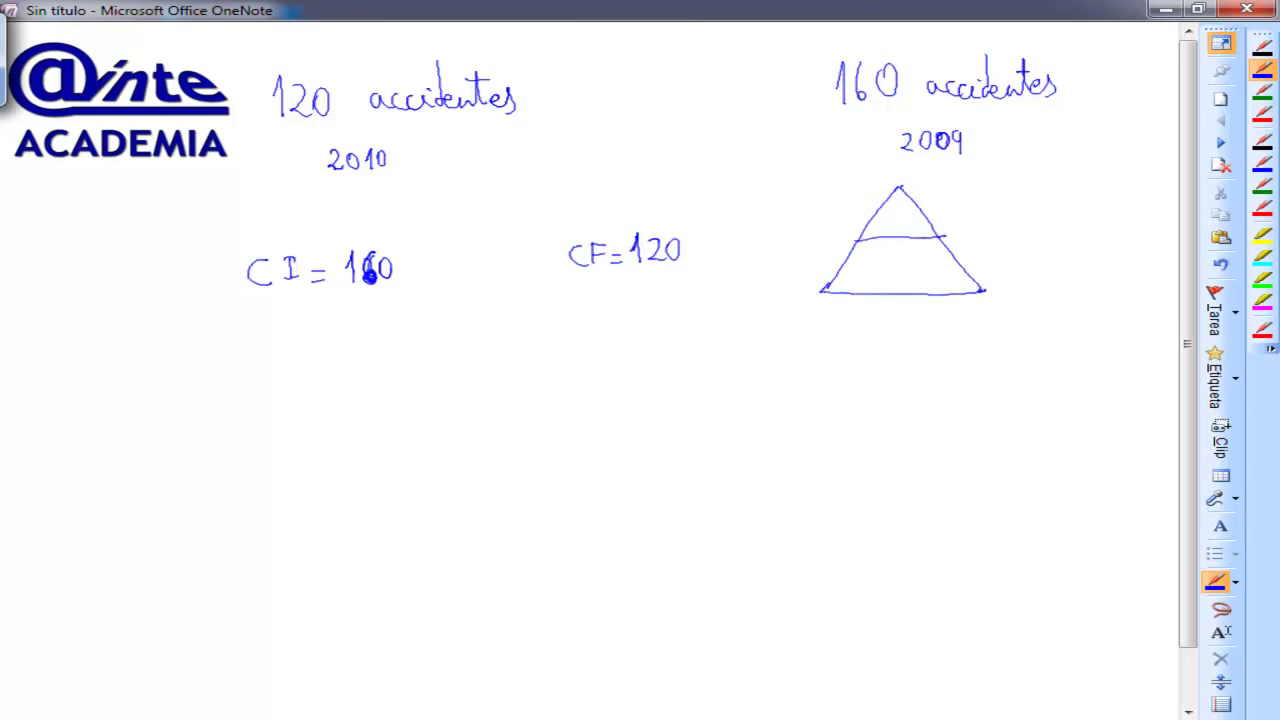
Draw an inner stroke splitting the triangle's lower part into sections
mouse_move(858, 240)
mouse_down()
mouse_move(912, 288)
mouse_move(940, 237)
mouse_up()
Handwrite CF=CI·IV right of the triangle, then briefly leave and reselect the blue pen
drag(1022, 218, 1023, 237)
mouse_move(1030, 217)
mouse_down()
mouse_move(1030, 237)
mouse_move(1044, 214)
mouse_move(1076, 236)
mouse_up()
mouse_move(1088, 216)
mouse_down()
mouse_move(1087, 236)
mouse_move(1098, 218)
mouse_up()
drag(1080, 241, 1126, 233)
drag(1112, 218, 1150, 207)
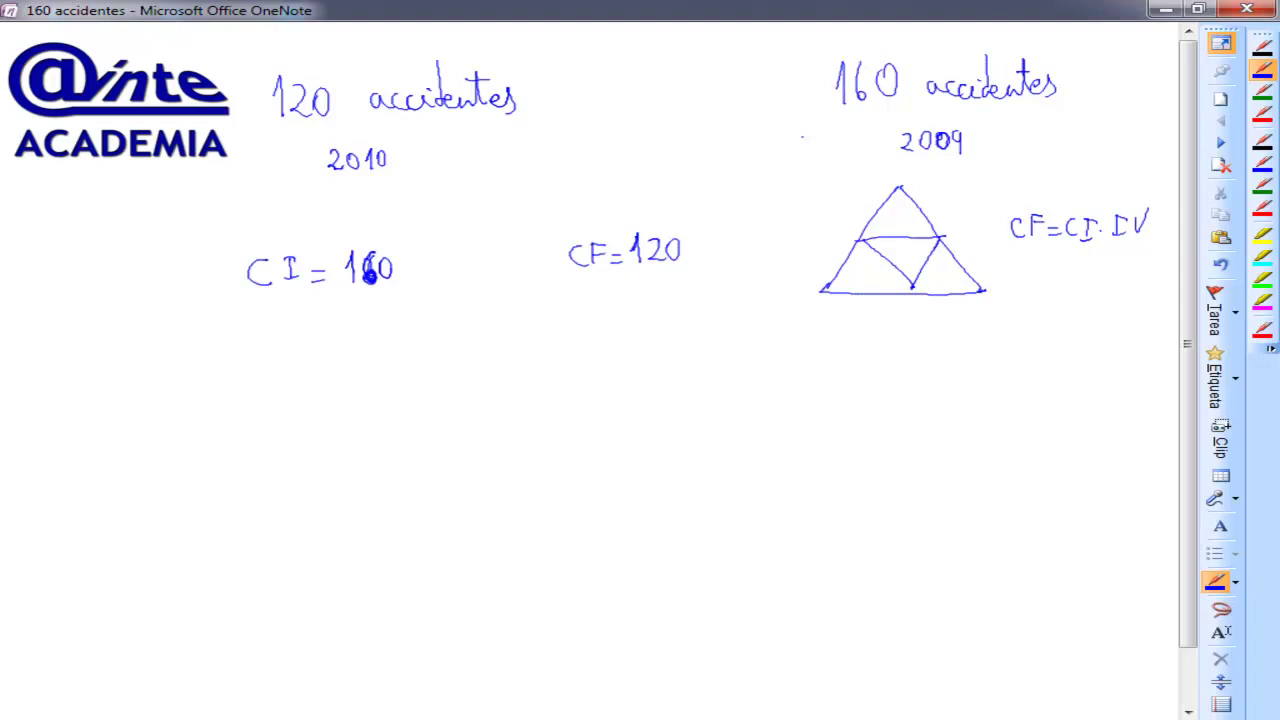
key(Escape)
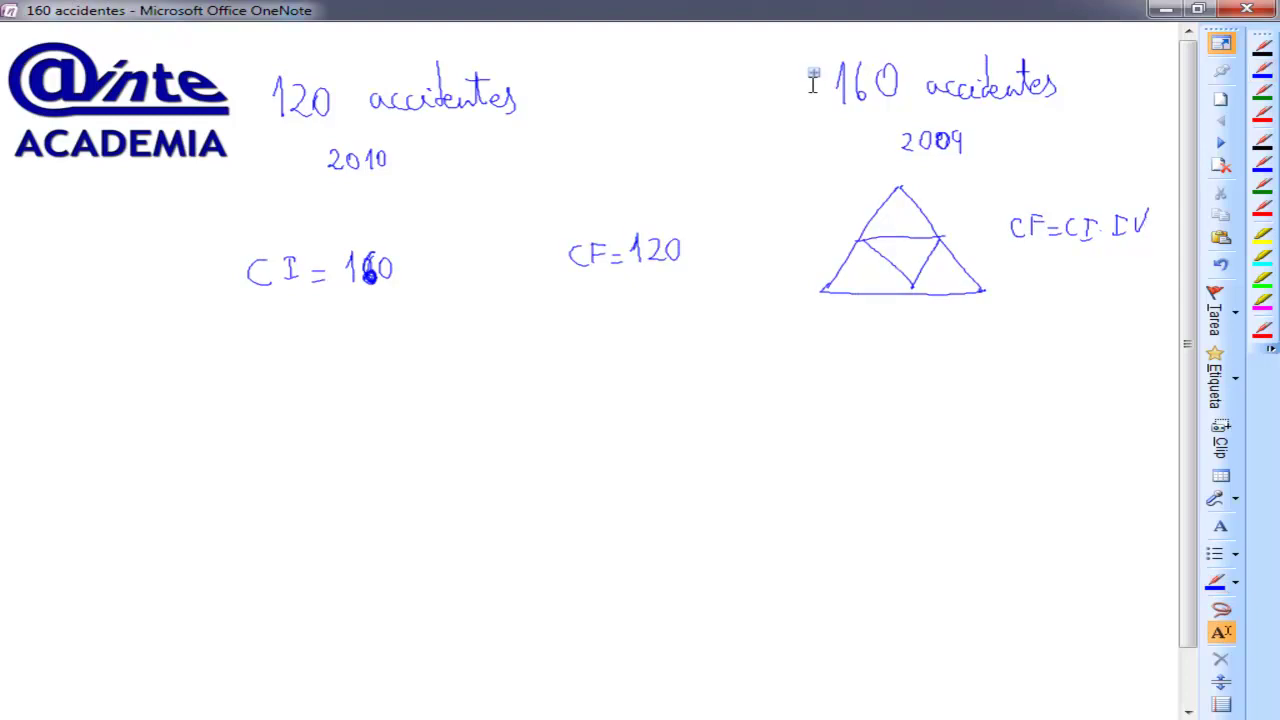
key(ctrl+shift+p)
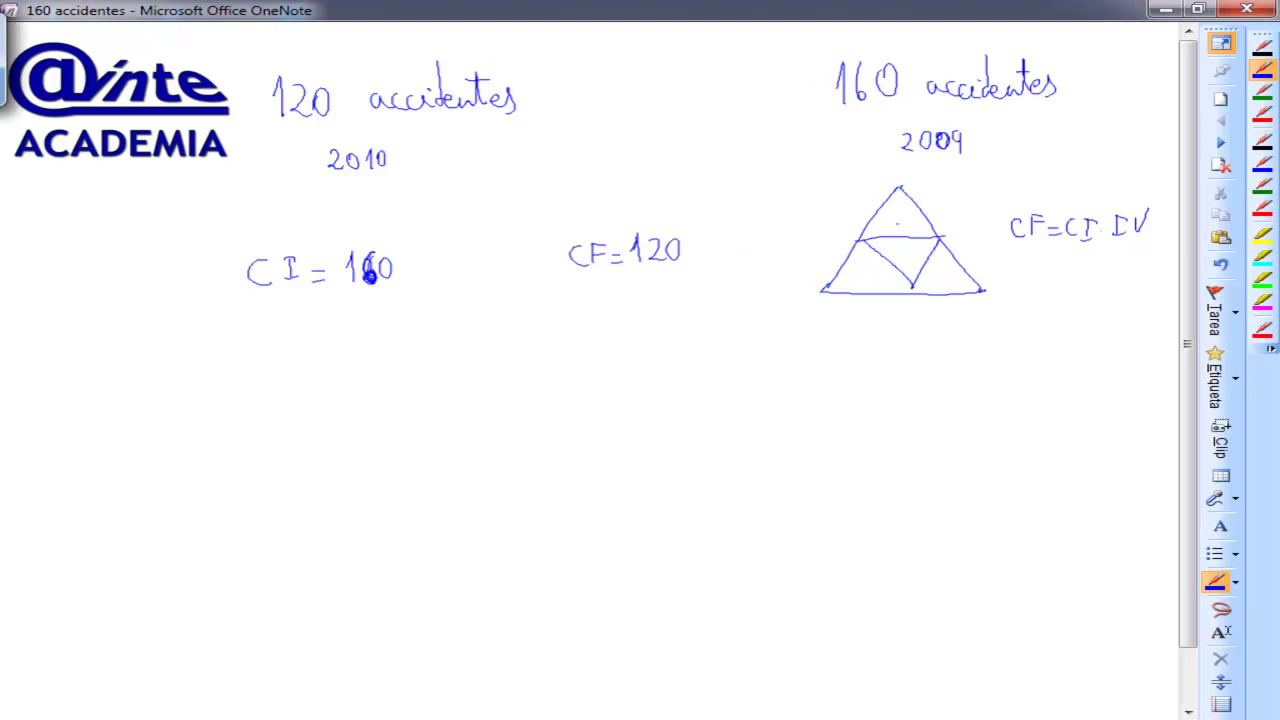
Label the triangle's sections CF (top), CI (lower left) and IV (lower right)
mouse_move(894, 212)
mouse_down()
mouse_move(892, 229)
mouse_move(910, 214)
mouse_up()
drag(866, 262, 868, 280)
mouse_move(876, 261)
mouse_down()
mouse_move(882, 279)
mouse_move(933, 281)
mouse_up()
drag(930, 265, 948, 281)
drag(946, 264, 958, 264)
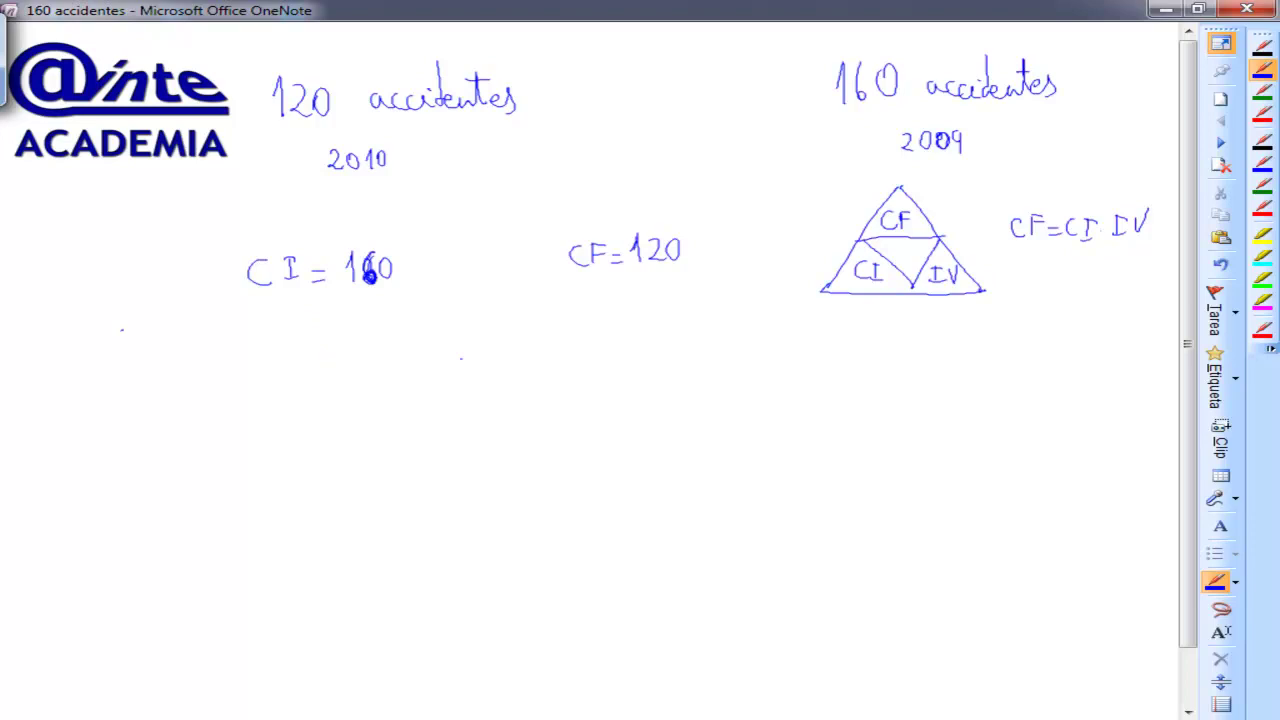
Write IV = CF/CI as a fraction below CI = 160
mouse_move(450, 341)
mouse_down()
mouse_move(450, 374)
mouse_move(454, 341)
mouse_up()
mouse_move(436, 376)
mouse_down()
mouse_move(464, 374)
mouse_move(482, 338)
mouse_move(512, 356)
mouse_up()
drag(497, 372, 556, 363)
mouse_move(563, 340)
mouse_down()
mouse_move(562, 361)
mouse_move(576, 339)
mouse_up()
mouse_move(532, 376)
mouse_down()
mouse_move(584, 376)
mouse_move(555, 406)
mouse_up()
mouse_move(567, 392)
mouse_down()
mouse_move(567, 406)
mouse_move(582, 404)
mouse_move(620, 367)
mouse_up()
mouse_move(603, 378)
mouse_down()
mouse_move(703, 352)
mouse_move(700, 336)
mouse_up()
Complete 120/160 and add an equals sign after it, then return to the blue pen
mouse_move(650, 370)
mouse_down()
mouse_move(720, 367)
mouse_move(670, 401)
mouse_move(704, 381)
mouse_up()
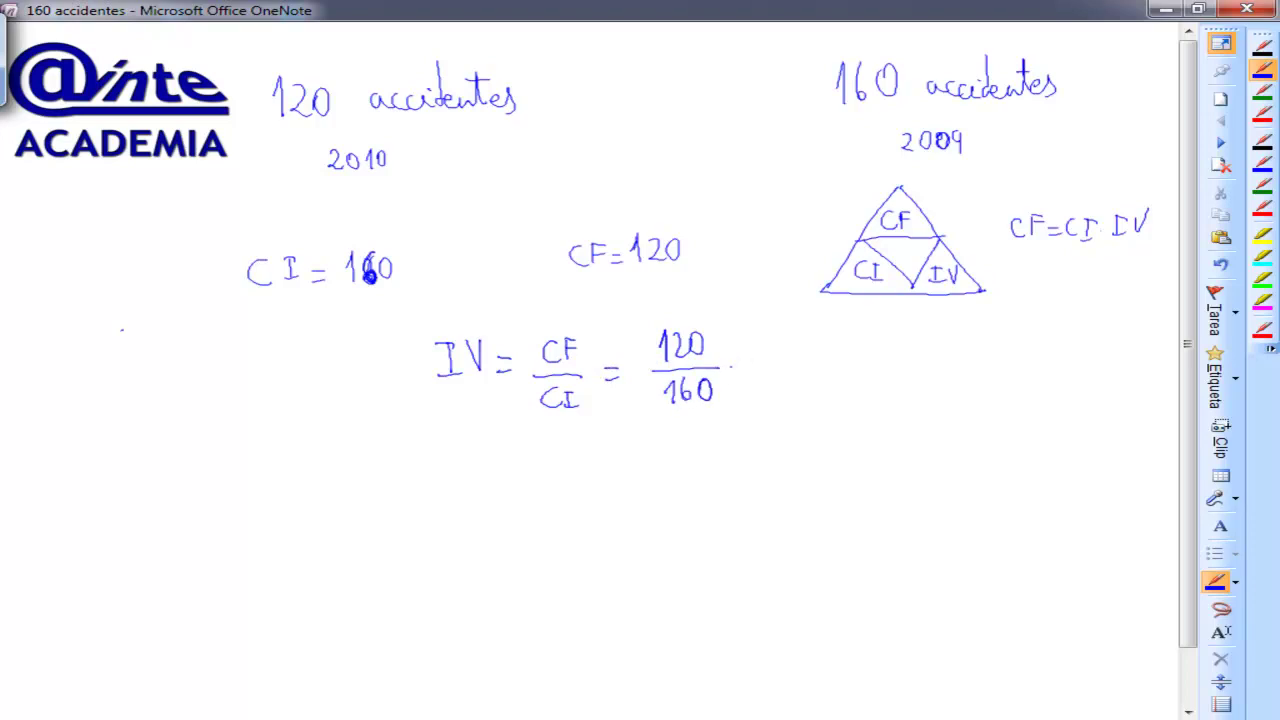
mouse_move(731, 369)
mouse_down()
mouse_move(748, 370)
mouse_move(750, 356)
mouse_up()
key(Escape)
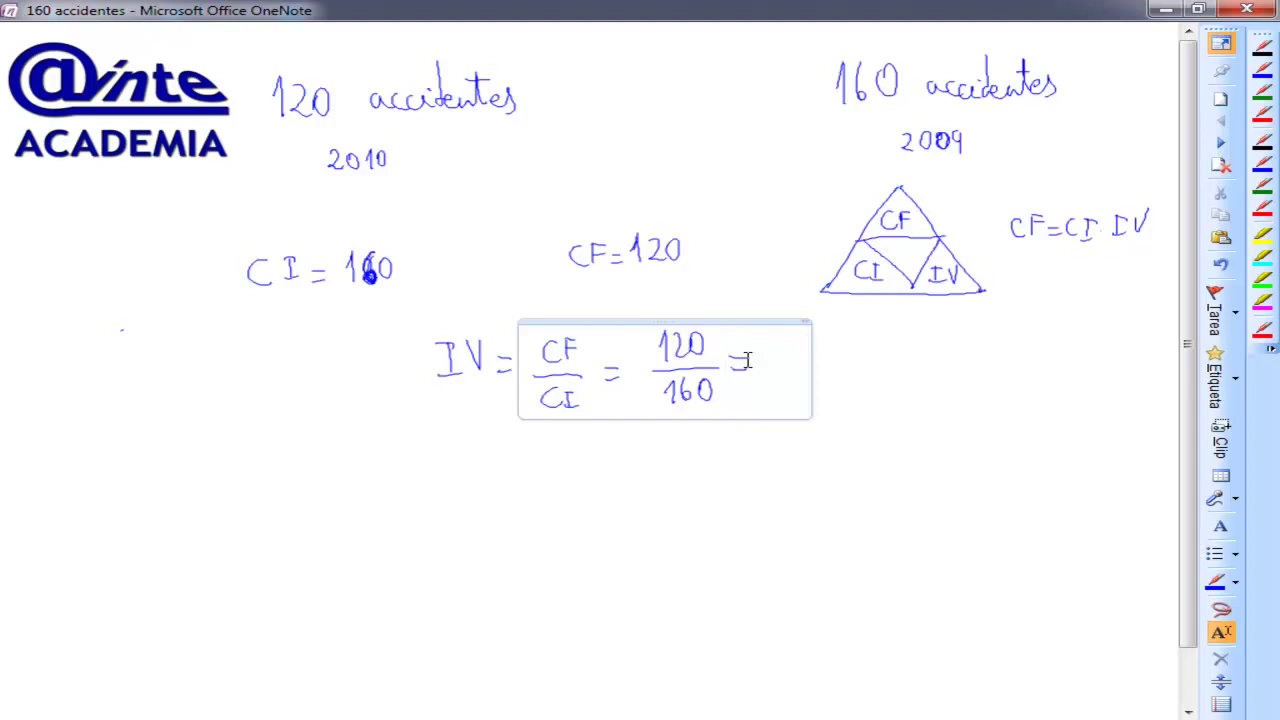
click(1262, 70)
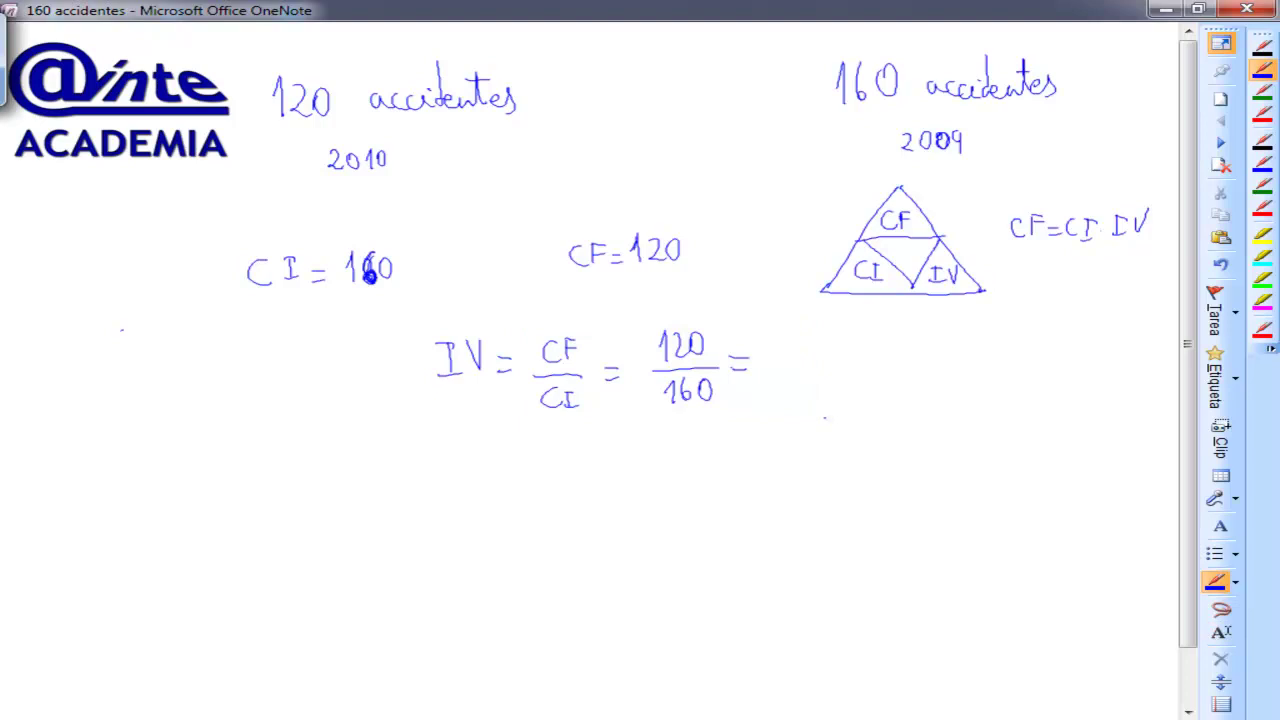
Write 0'75 as the result of 120/160
drag(770, 342, 789, 344)
mouse_move(799, 340)
mouse_down()
mouse_move(804, 361)
mouse_move(818, 350)
mouse_up()
mouse_move(824, 346)
mouse_down()
mouse_move(835, 340)
mouse_move(821, 363)
mouse_up()
Write IV = 1 − %/100 ⇒ 0'75 on a new line below
mouse_move(217, 471)
mouse_down()
mouse_move(216, 494)
mouse_move(228, 492)
mouse_up()
mouse_move(231, 472)
mouse_down()
mouse_move(300, 494)
mouse_move(354, 470)
mouse_move(348, 497)
mouse_up()
mouse_move(366, 478)
mouse_down()
mouse_move(390, 492)
mouse_move(360, 522)
mouse_move(374, 520)
mouse_up()
mouse_move(386, 502)
mouse_down()
mouse_move(388, 518)
mouse_move(404, 491)
mouse_move(450, 492)
mouse_up()
drag(444, 476, 446, 498)
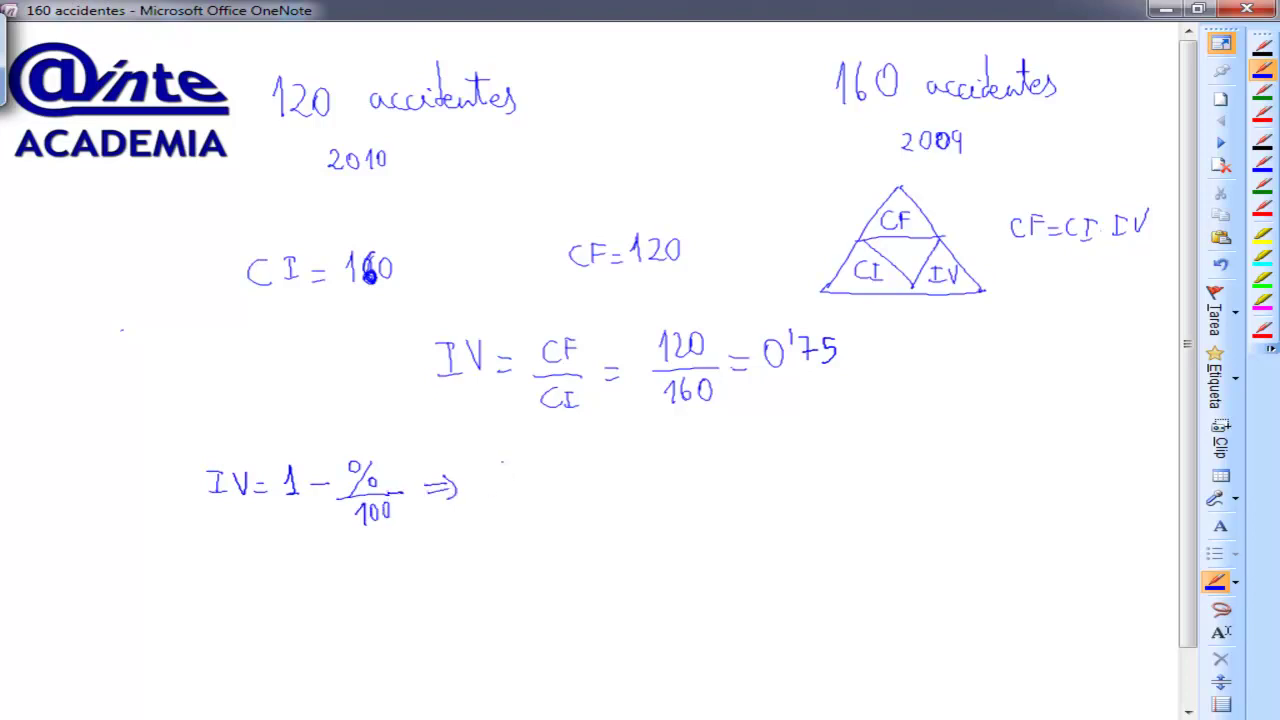
drag(506, 458, 519, 462)
mouse_move(528, 455)
mouse_down()
mouse_move(542, 453)
mouse_move(537, 478)
mouse_move(628, 464)
mouse_move(617, 477)
mouse_up()
click(583, 476)
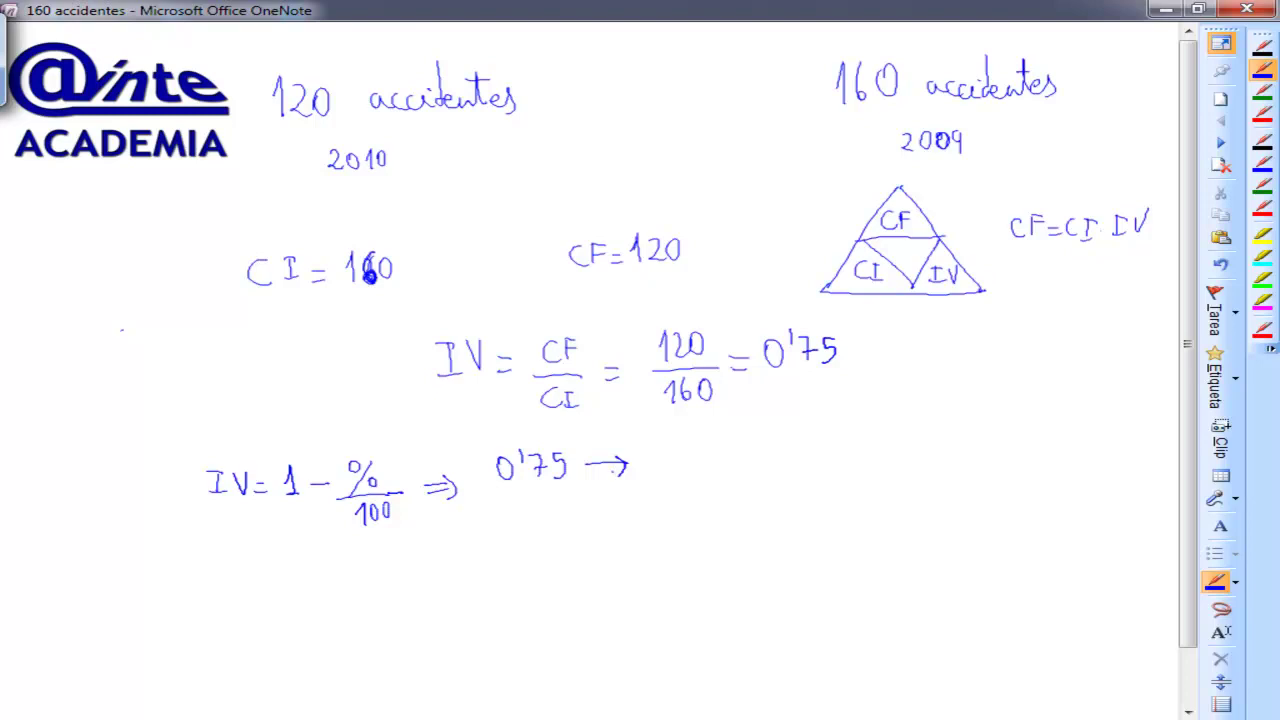
Write 25% after the arrow, note 75% under 0'75 with a down arrow, and circle the formula
mouse_move(676, 450)
mouse_down()
mouse_move(700, 476)
mouse_move(746, 480)
mouse_up()
mouse_move(807, 365)
mouse_down()
mouse_move(812, 418)
mouse_move(846, 402)
mouse_up()
mouse_move(856, 392)
mouse_down()
mouse_move(846, 420)
mouse_move(856, 412)
mouse_move(778, 478)
mouse_move(796, 474)
mouse_up()
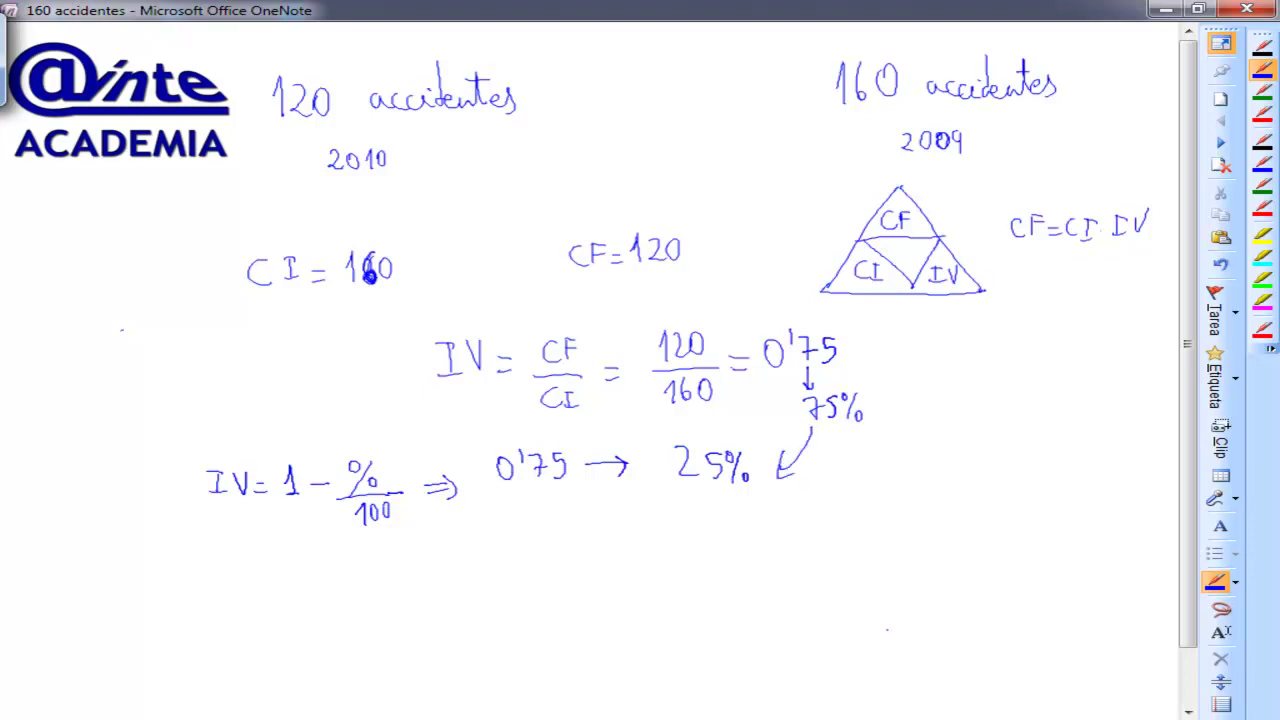
mouse_move(579, 510)
mouse_down()
mouse_move(555, 440)
mouse_move(316, 410)
mouse_move(228, 568)
mouse_move(545, 497)
mouse_move(558, 483)
mouse_up()
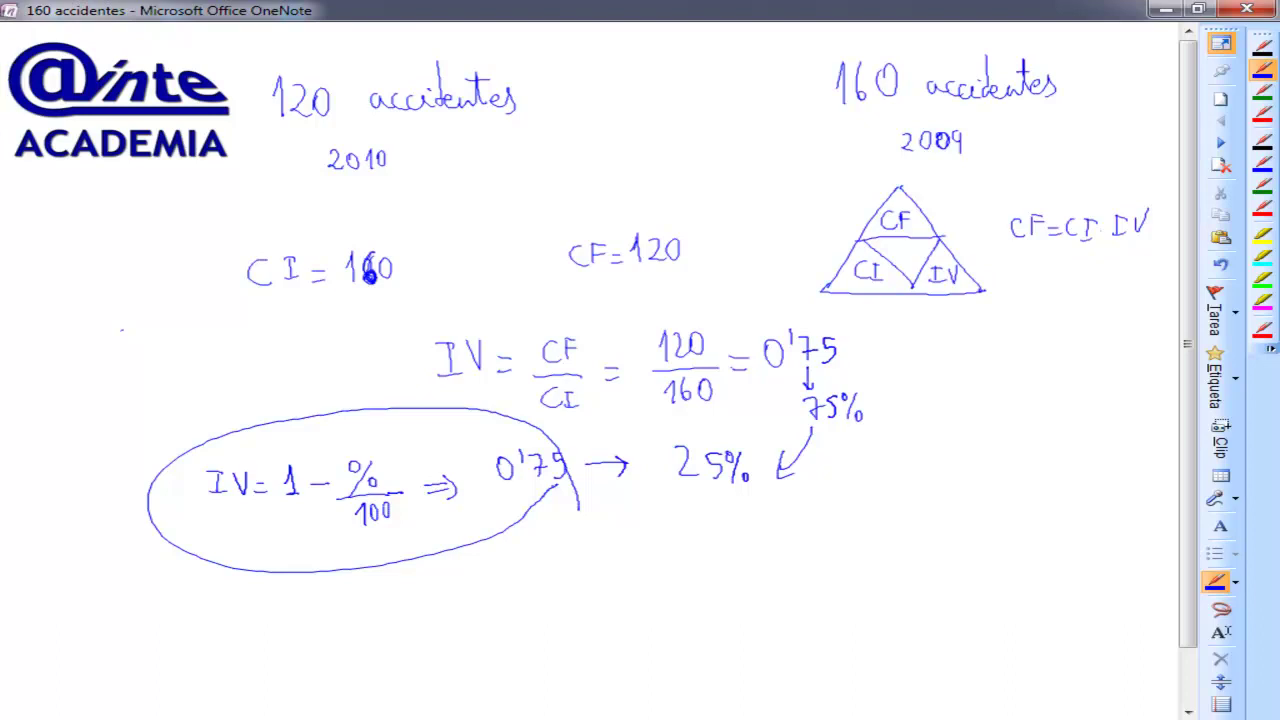
Return to the blue pen and write ×100 → 75 beneath the circled formula
key(Escape)
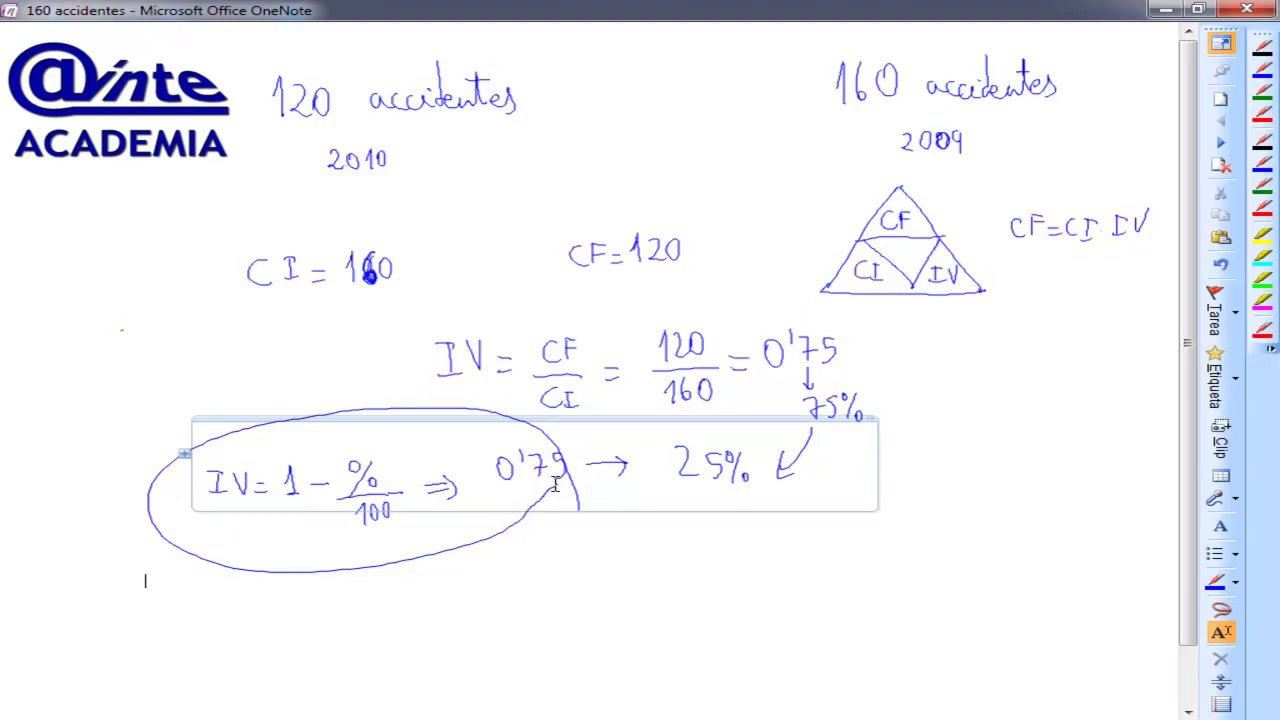
key(ctrl+shift+p)
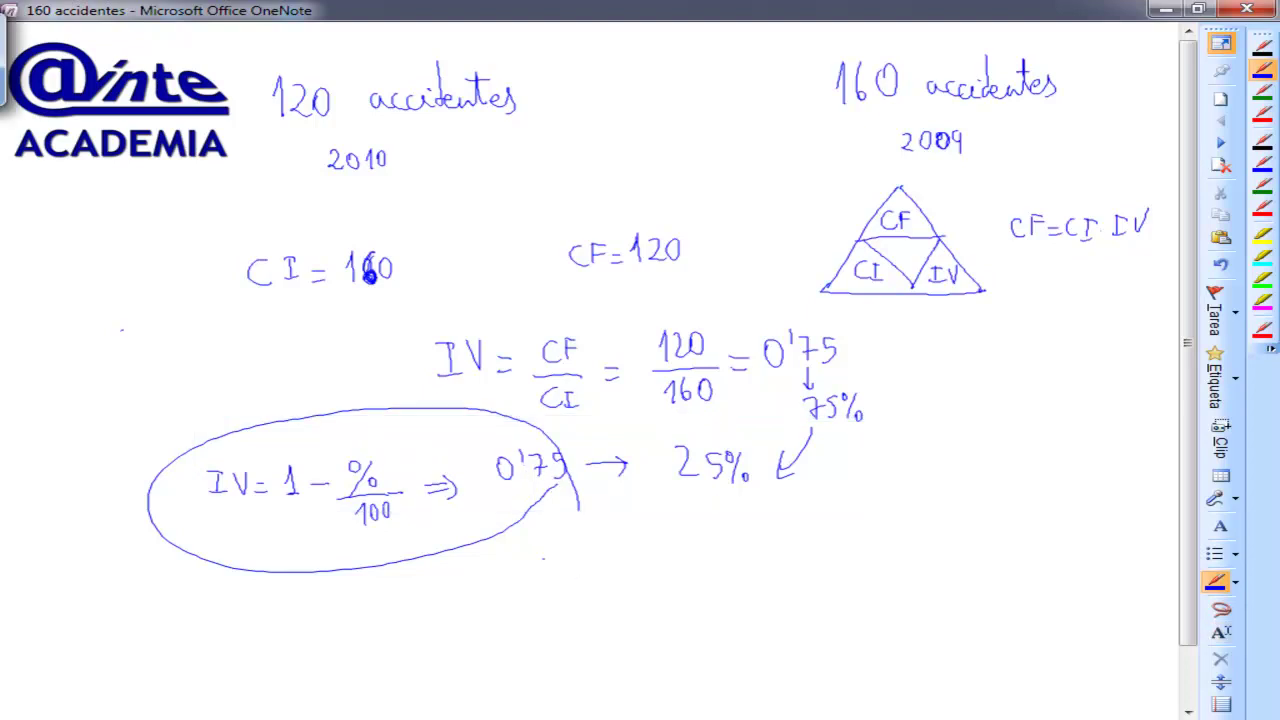
drag(512, 521, 517, 516)
drag(533, 553, 549, 575)
mouse_move(463, 562)
mouse_down()
mouse_move(475, 575)
mouse_move(463, 575)
mouse_up()
mouse_move(482, 561)
mouse_down()
mouse_move(482, 575)
mouse_move(501, 562)
mouse_up()
mouse_move(516, 569)
mouse_down()
mouse_move(530, 568)
mouse_move(523, 580)
mouse_up()
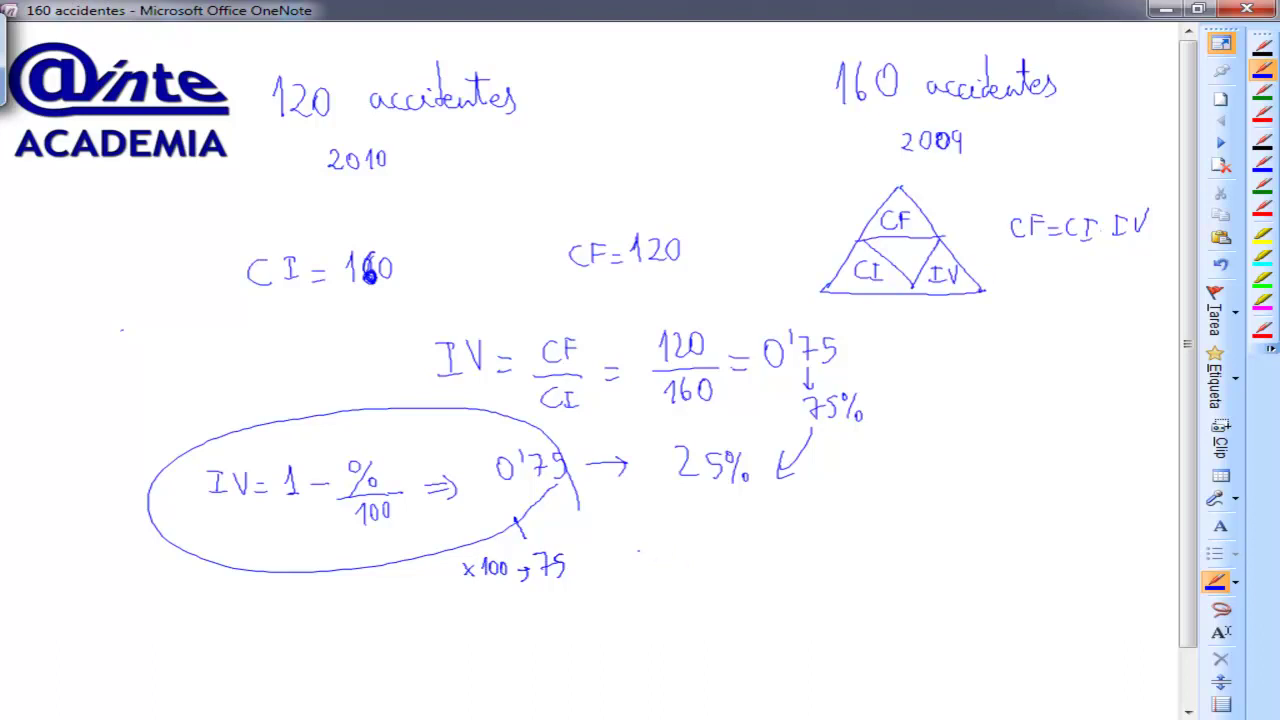
Complete the working with → 100 − 75 = 25%
drag(597, 563, 616, 566)
mouse_move(626, 557)
mouse_down()
mouse_move(626, 571)
mouse_move(636, 558)
mouse_up()
mouse_move(651, 557)
mouse_down()
mouse_move(689, 565)
mouse_move(688, 577)
mouse_move(686, 557)
mouse_move(732, 559)
mouse_move(730, 571)
mouse_up()
mouse_move(737, 549)
mouse_down()
mouse_move(766, 571)
mouse_move(786, 546)
mouse_up()
mouse_move(795, 543)
mouse_down()
mouse_move(798, 578)
mouse_move(818, 574)
mouse_up()
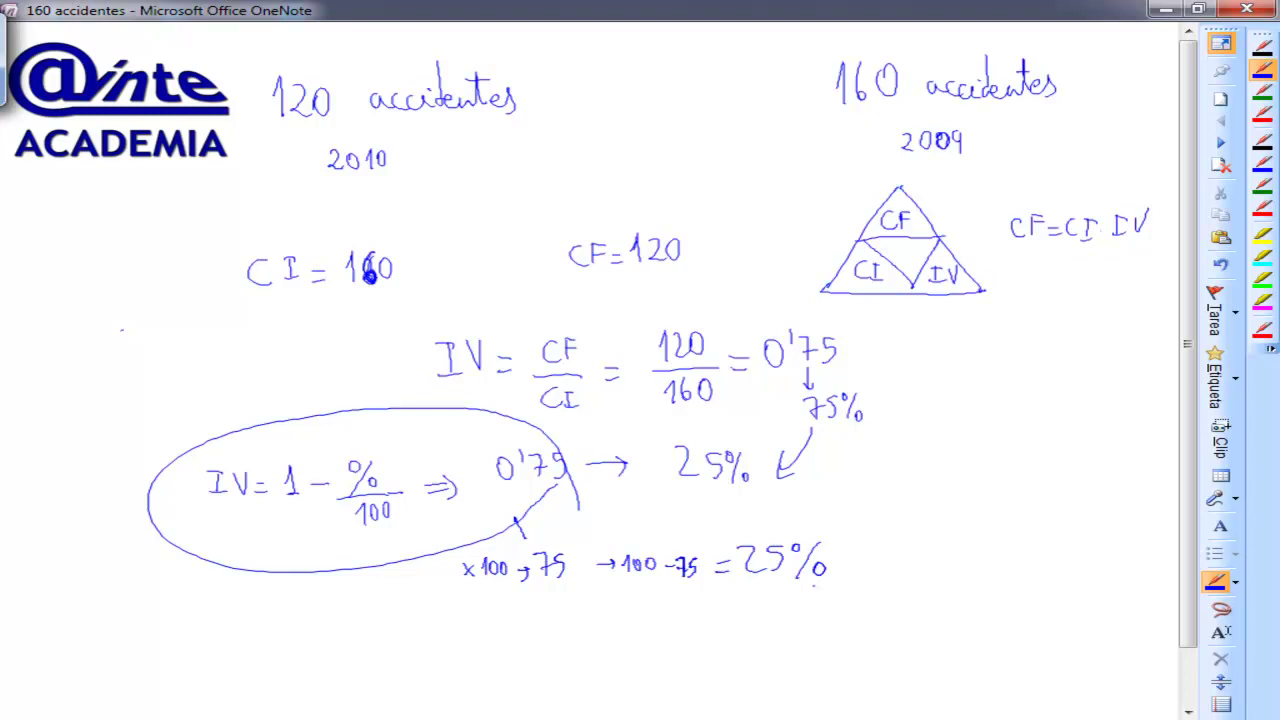